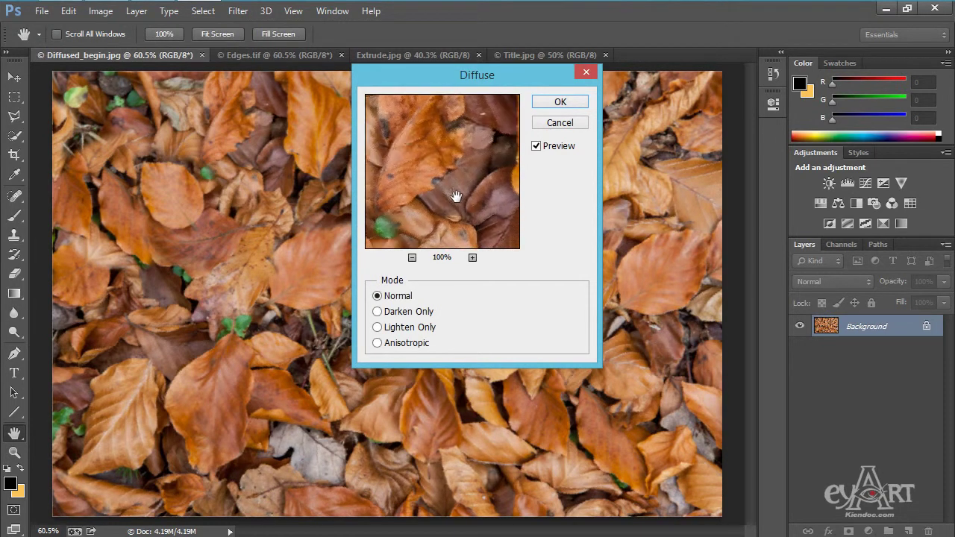
Try the Darken Only, Lighten Only and Anisotropic Diffuse modes on the leaves image, apply Diffuse in Normal mode, and undo it.
click(397, 316)
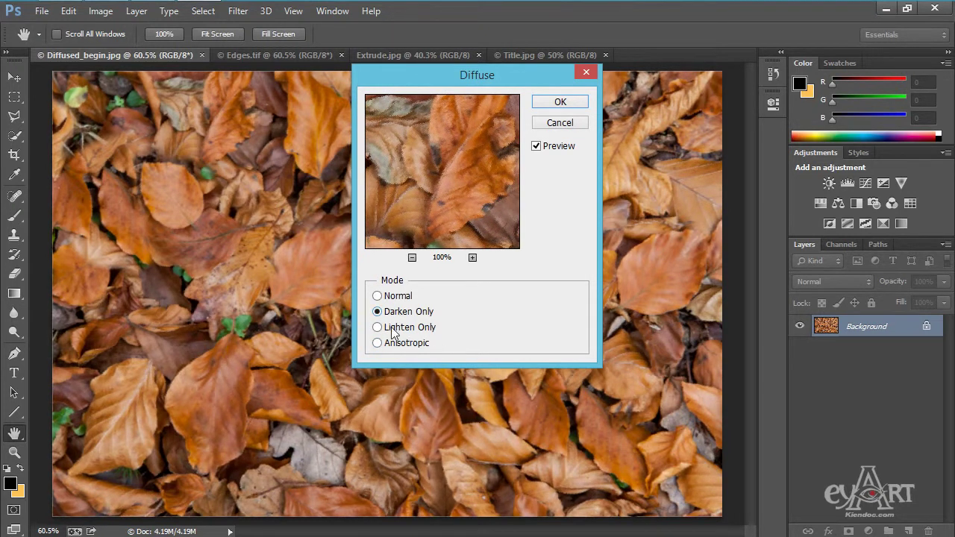
click(394, 332)
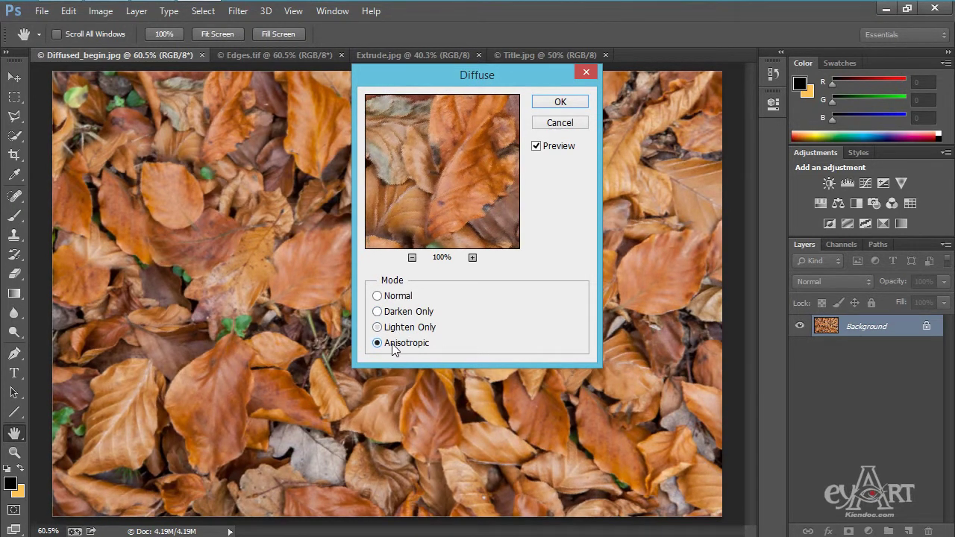
click(384, 299)
drag(408, 213, 450, 207)
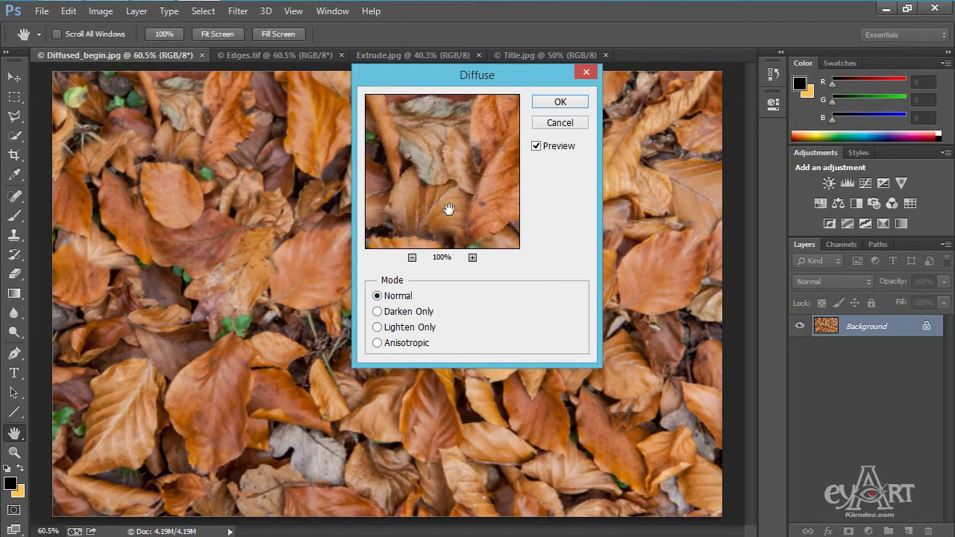
click(560, 103)
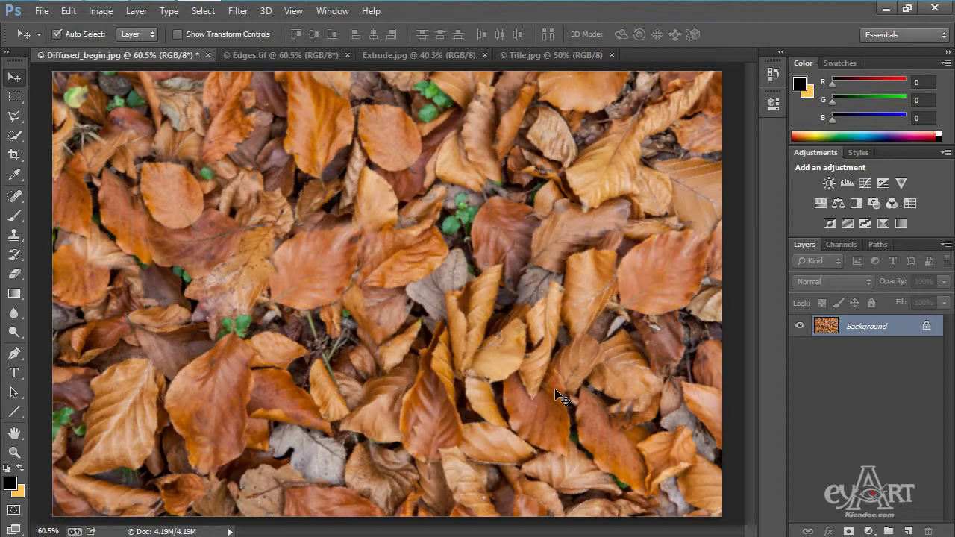
key(ctrl+z)
Try the Find Edges filter on the gondola image in Edges.tif, compare it with the original, and undo it.
click(255, 56)
click(237, 12)
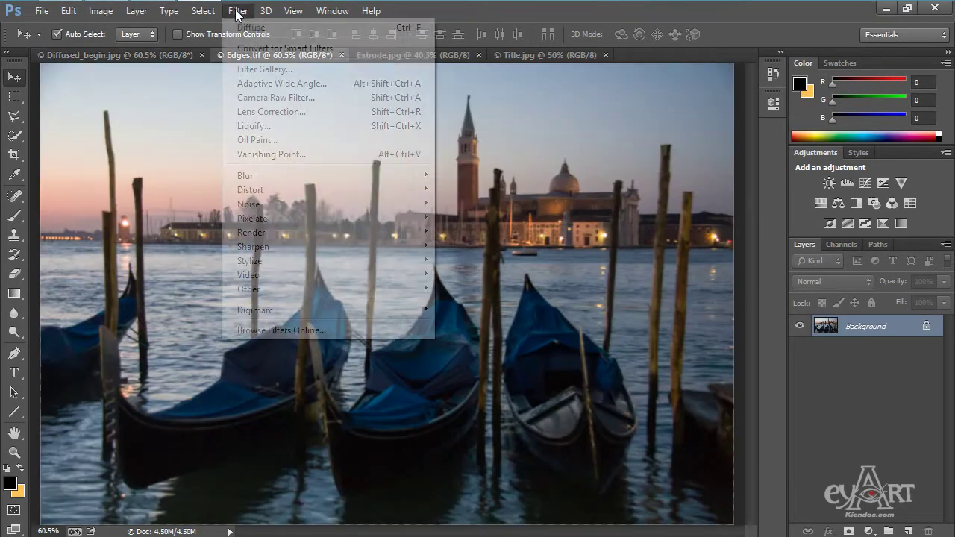
mouse_move(289, 261)
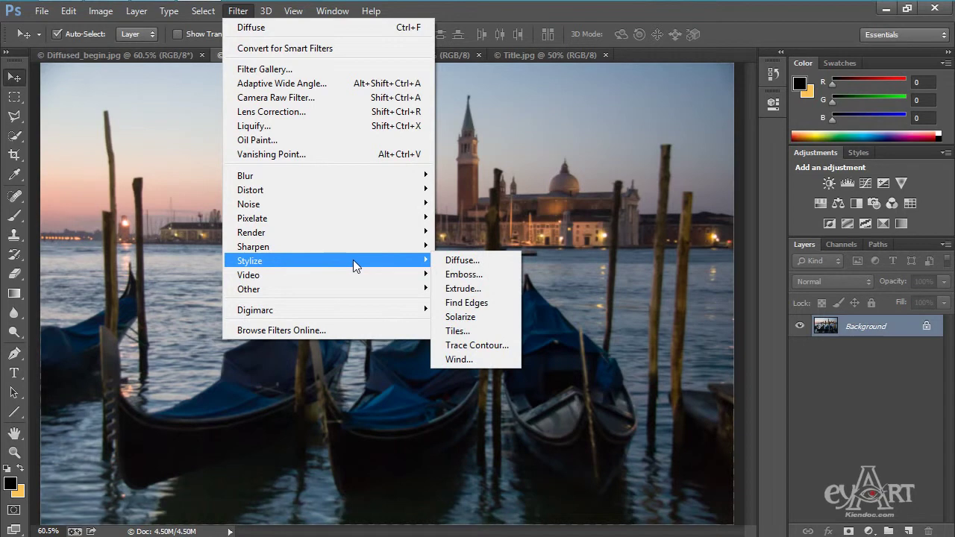
click(472, 305)
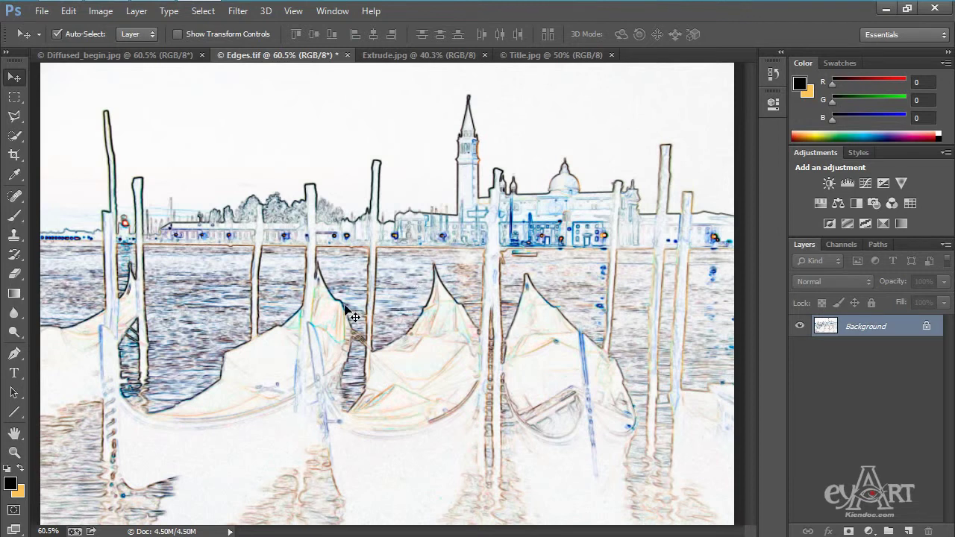
key(ctrl+z)
key(ctrl+z)
key(ctrl+z)
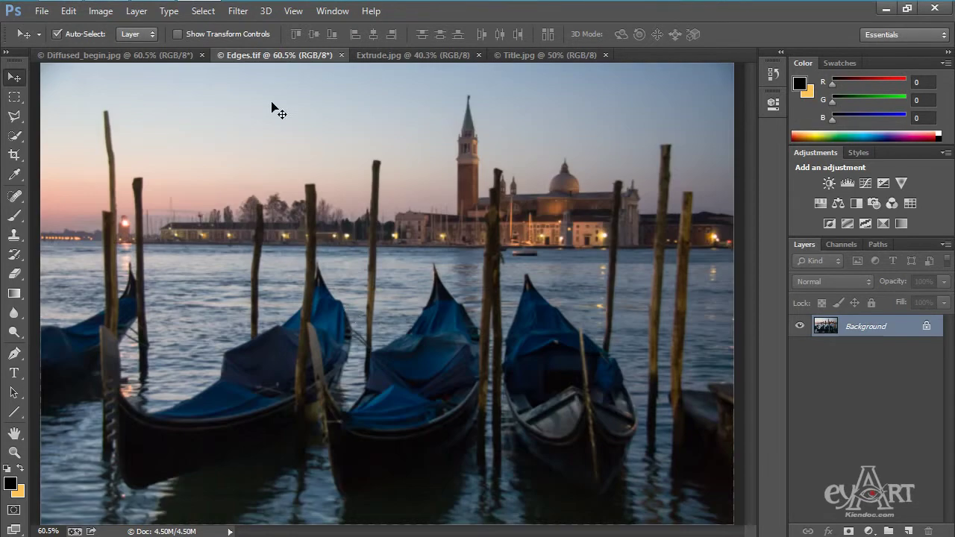
Try the Emboss filter on the gondola image with height 5 pixels, amount 42% and angle -56°, and cancel it.
click(238, 14)
mouse_move(267, 266)
click(459, 274)
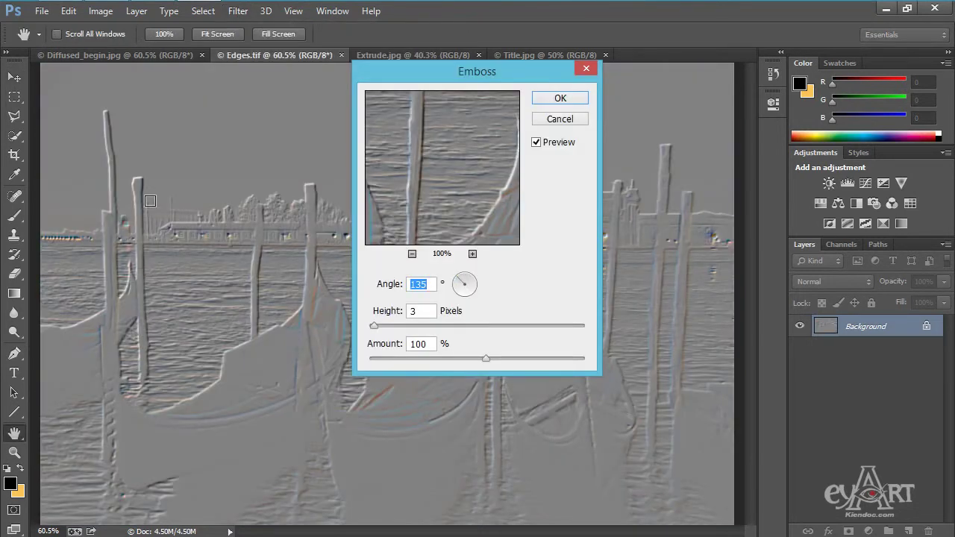
mouse_move(374, 326)
mouse_down()
mouse_move(403, 326)
mouse_move(379, 328)
mouse_up()
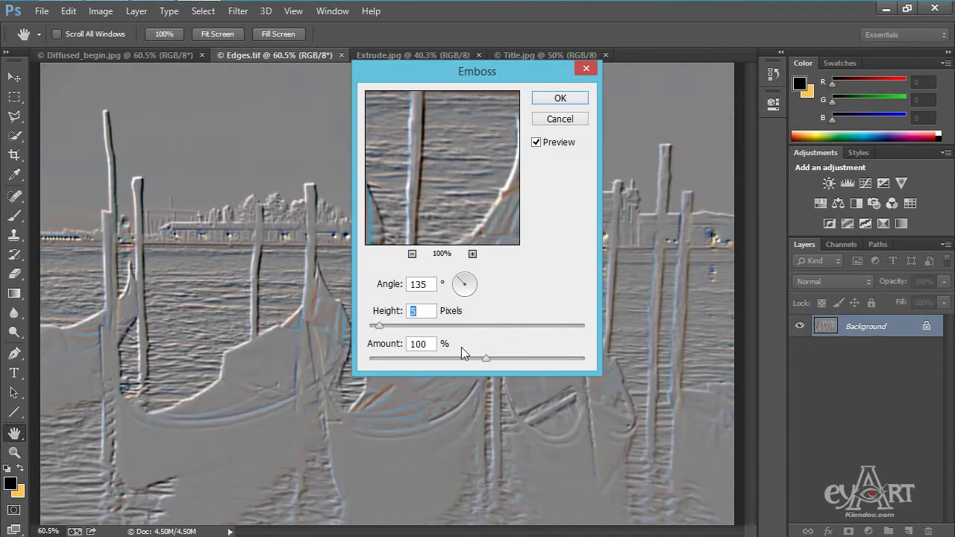
drag(488, 356, 427, 373)
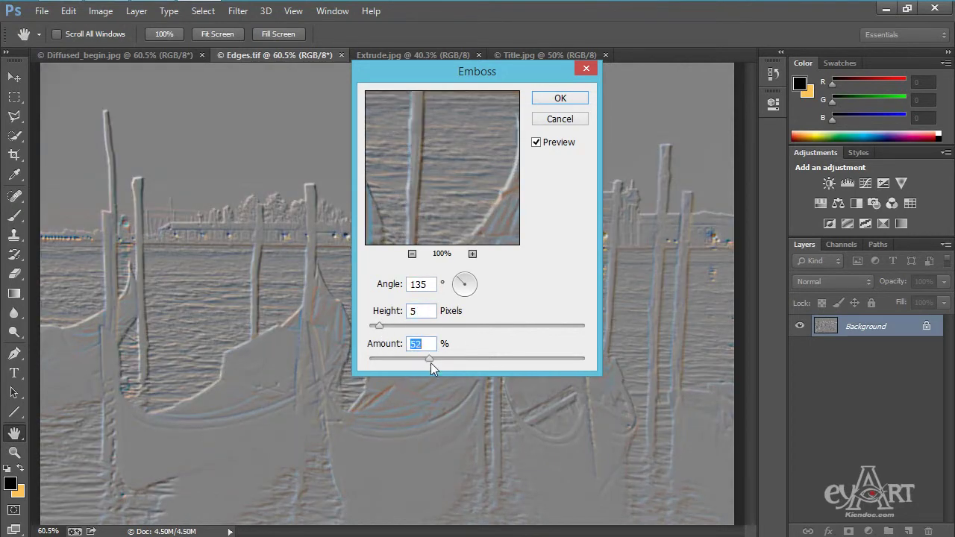
key(shift+Down)
drag(454, 285, 474, 297)
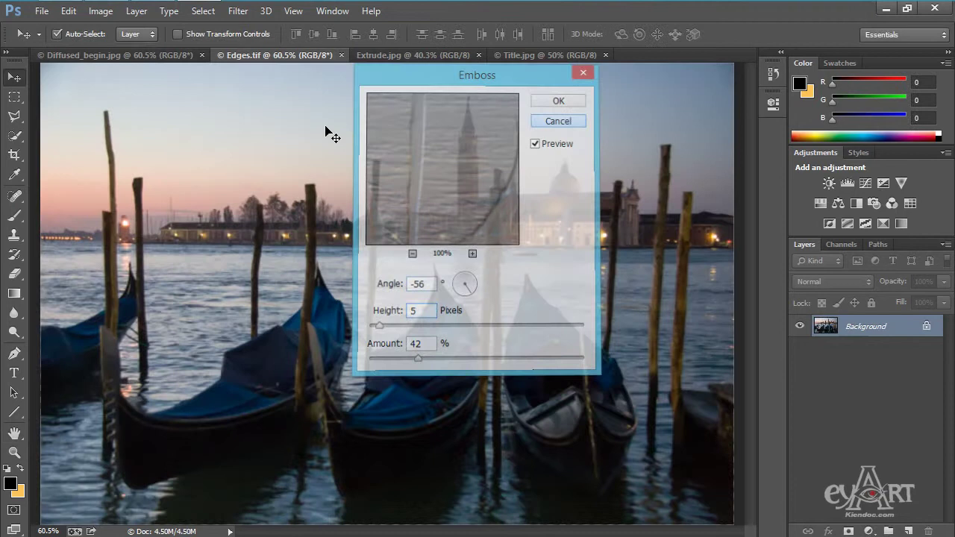
click(239, 11)
mouse_move(292, 265)
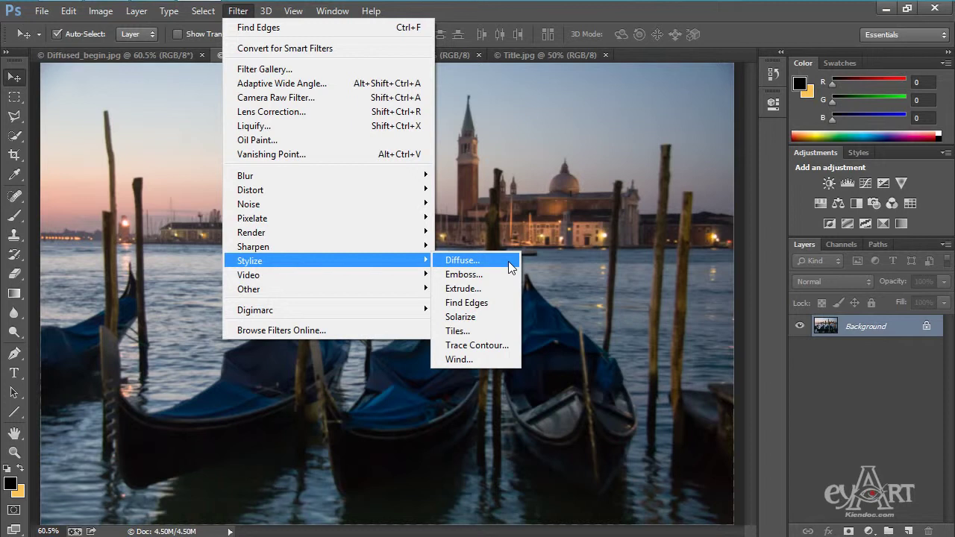
click(677, 44)
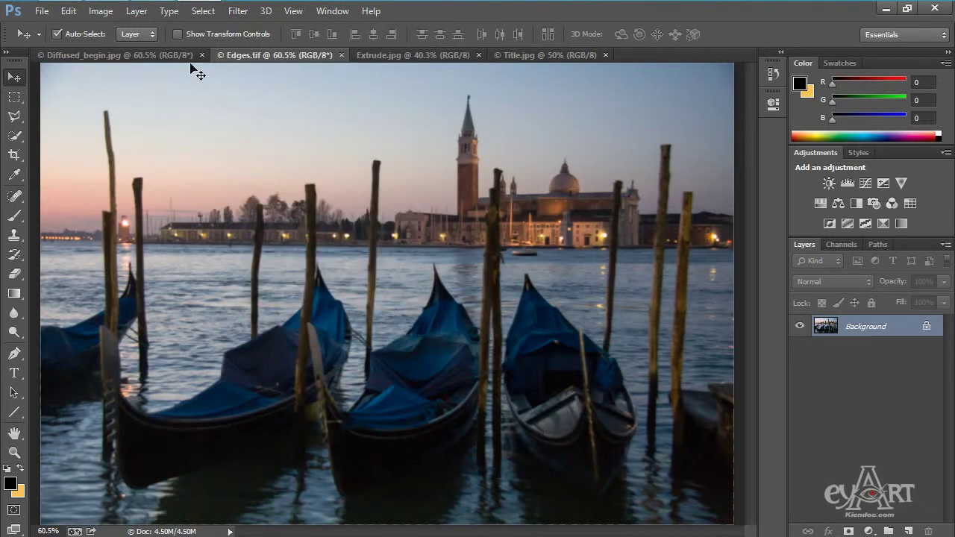
Close the Diffused_begin.jpg and Edges.tif documents, leaving Extrude.jpg active.
click(202, 55)
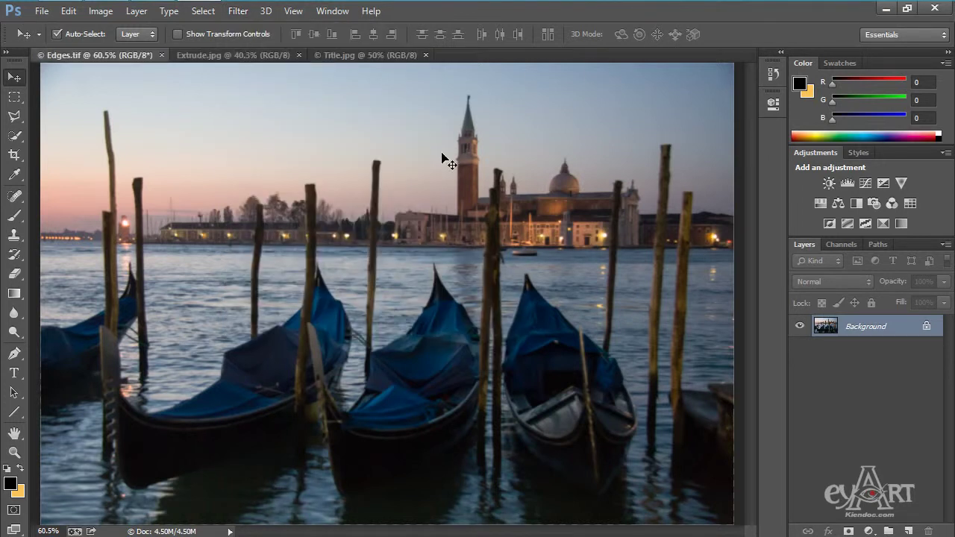
click(161, 55)
click(120, 51)
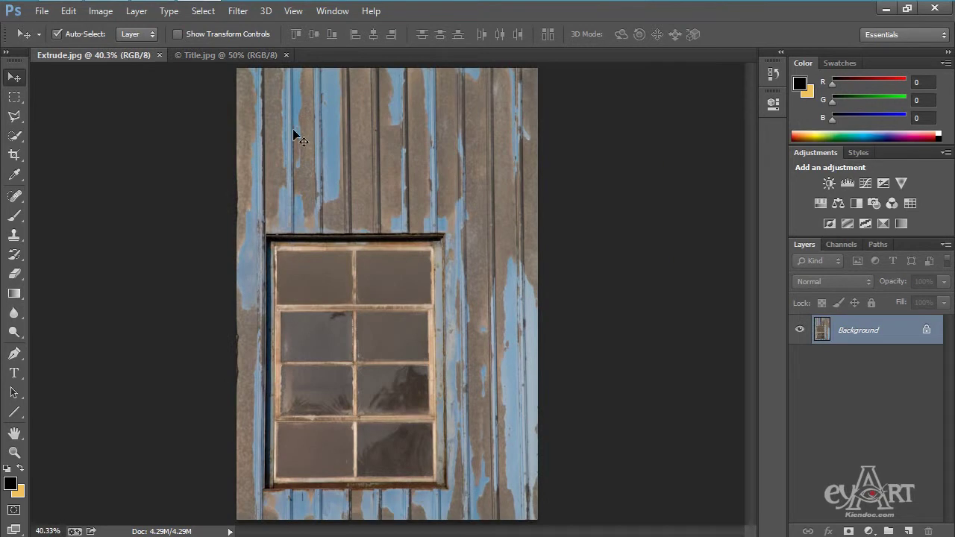
Try the Extrude filter on the window image with Blocks type, size 30 pixels and random depth 30, and undo it.
click(238, 11)
mouse_move(273, 277)
mouse_move(280, 259)
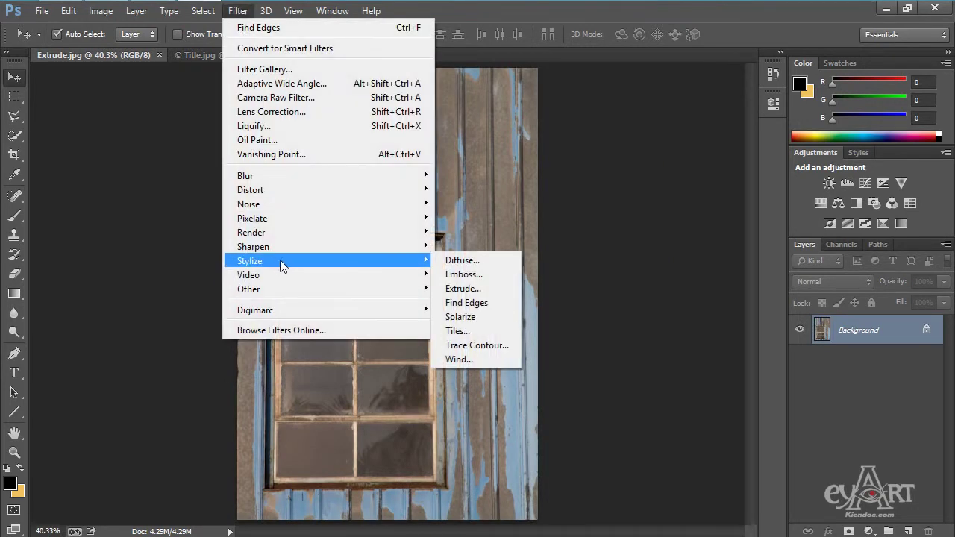
click(468, 288)
drag(450, 145, 594, 134)
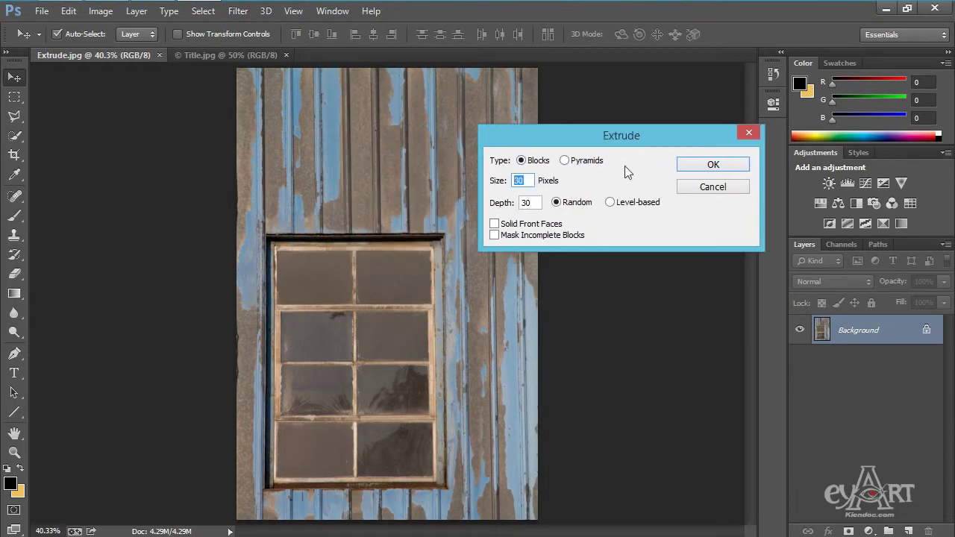
drag(588, 138, 548, 112)
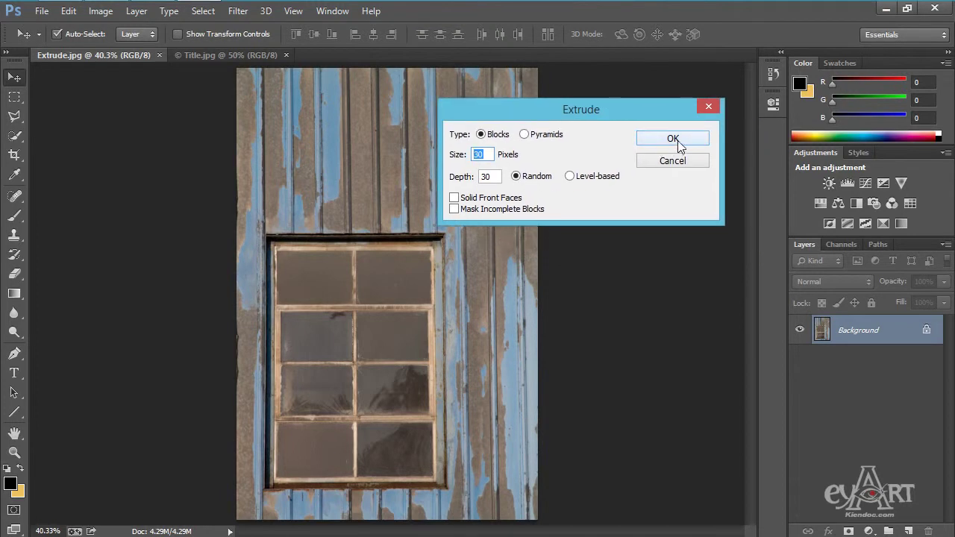
click(673, 139)
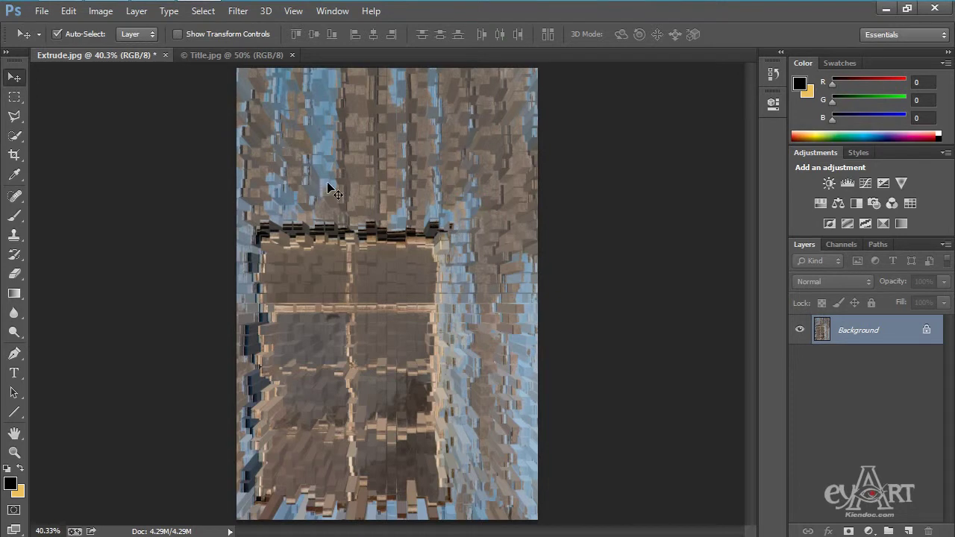
key(ctrl+z)
Try the Extrude filter on the window image using Blocks with Solid Front Faces enabled, and undo it.
click(238, 11)
mouse_move(271, 278)
mouse_move(354, 263)
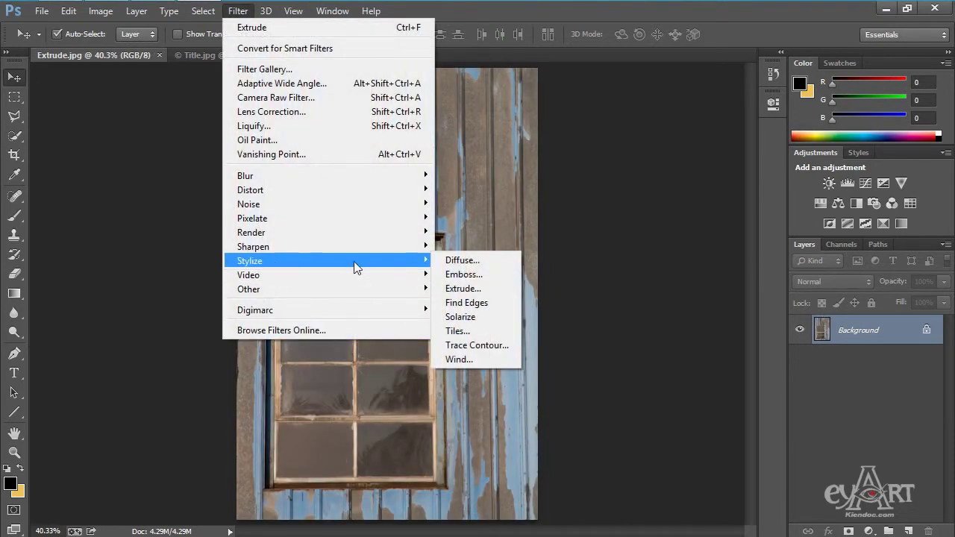
click(470, 289)
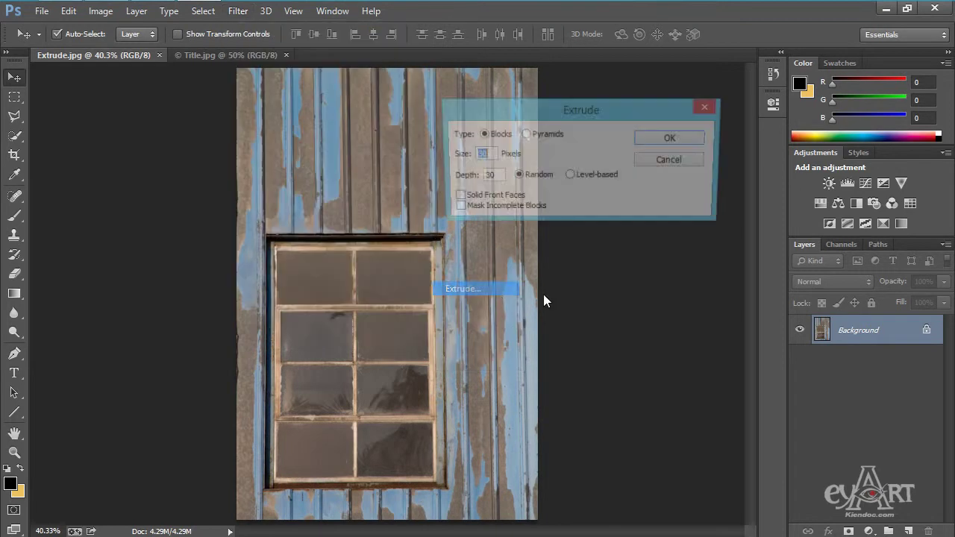
double_click(496, 177)
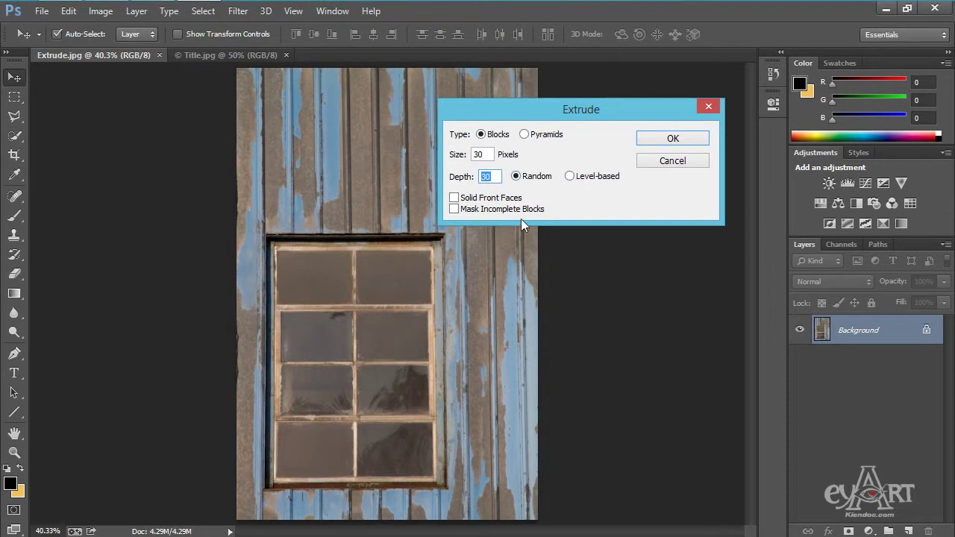
click(457, 199)
click(672, 140)
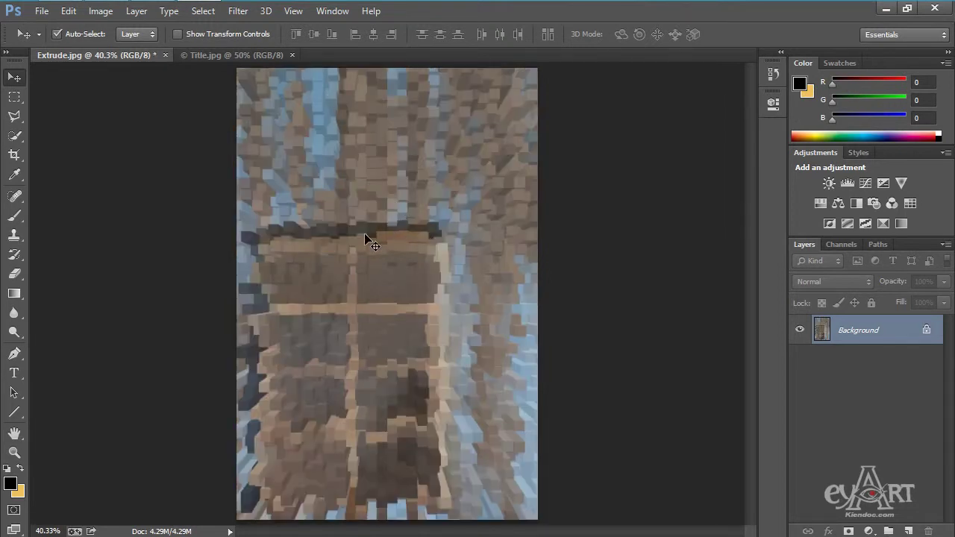
key(ctrl+z)
Try the Extrude filter on the window image using Pyramids with Mask Incomplete Blocks enabled, and undo it.
click(249, 12)
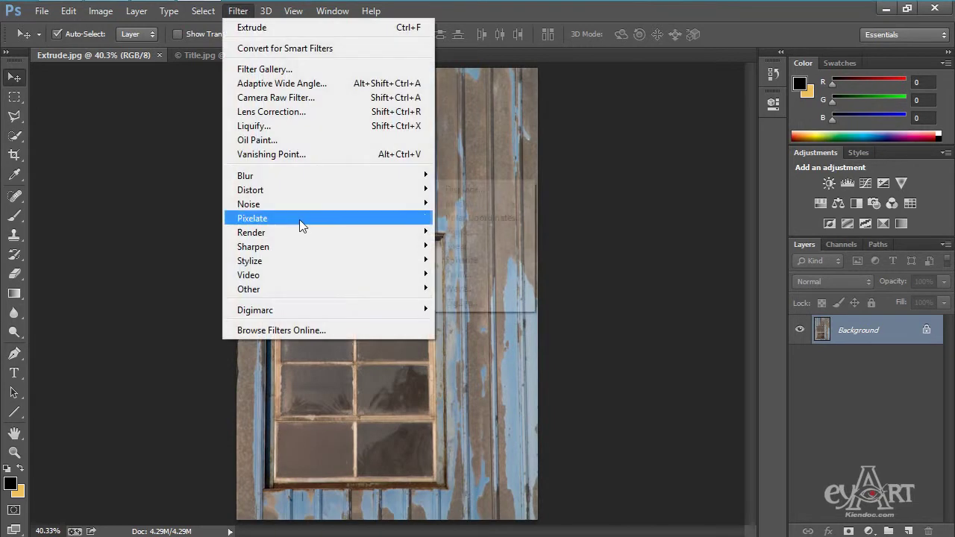
mouse_move(291, 271)
mouse_move(330, 263)
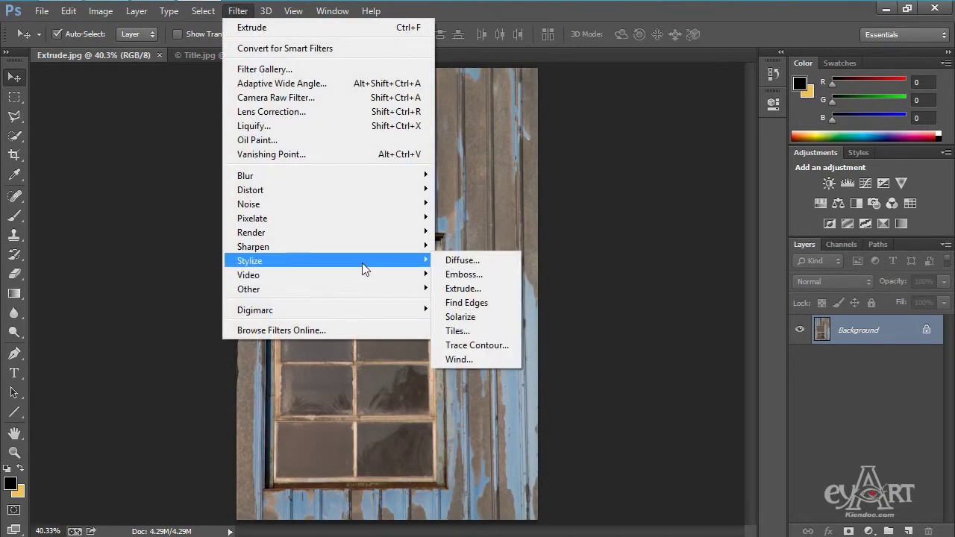
click(468, 289)
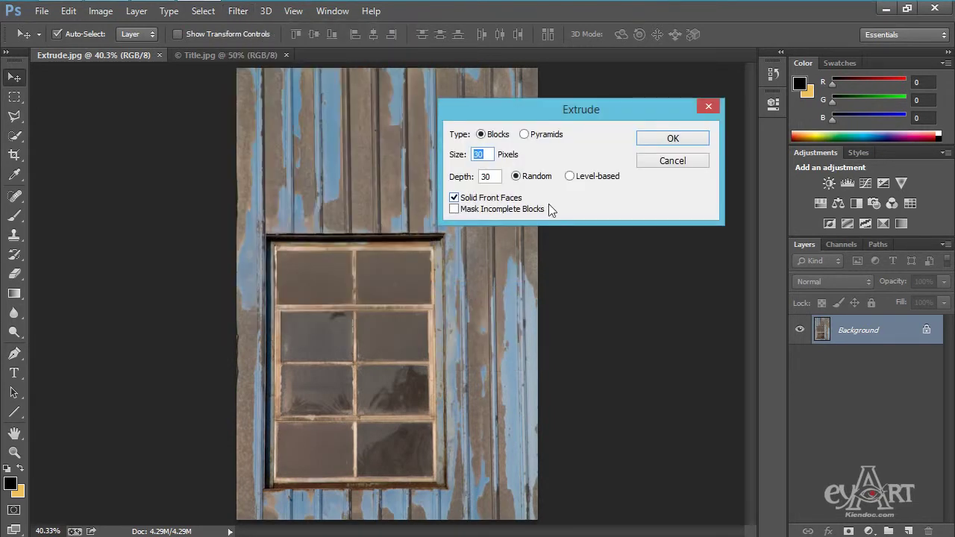
click(455, 211)
click(535, 136)
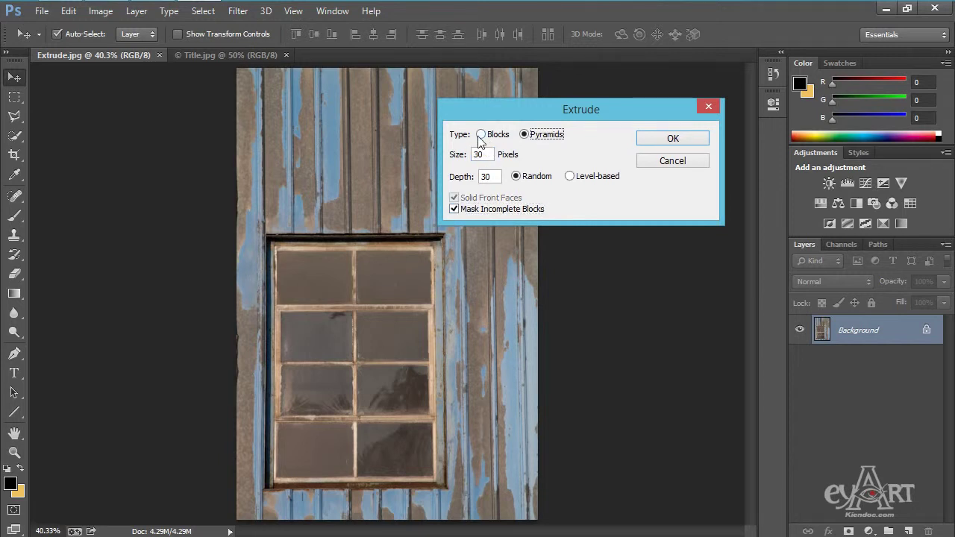
click(672, 140)
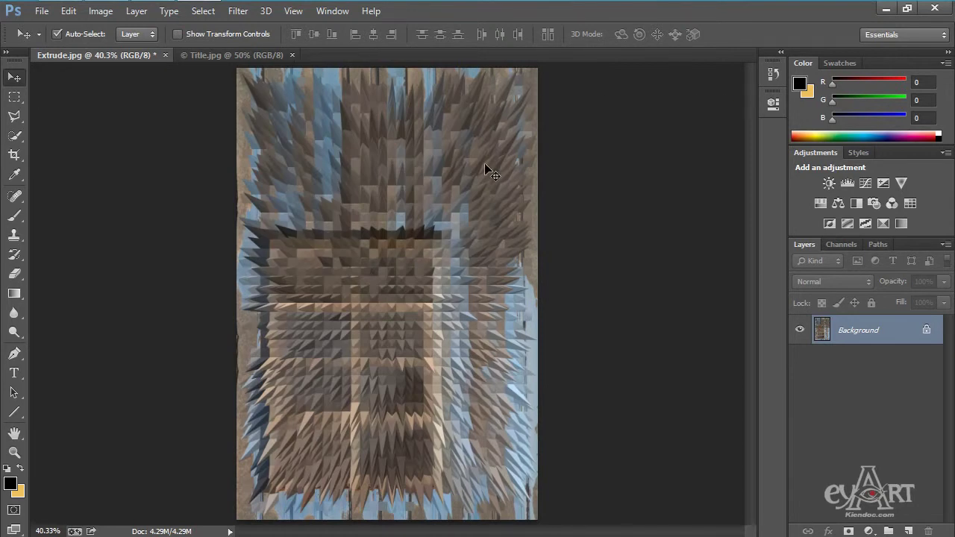
key(ctrl+z)
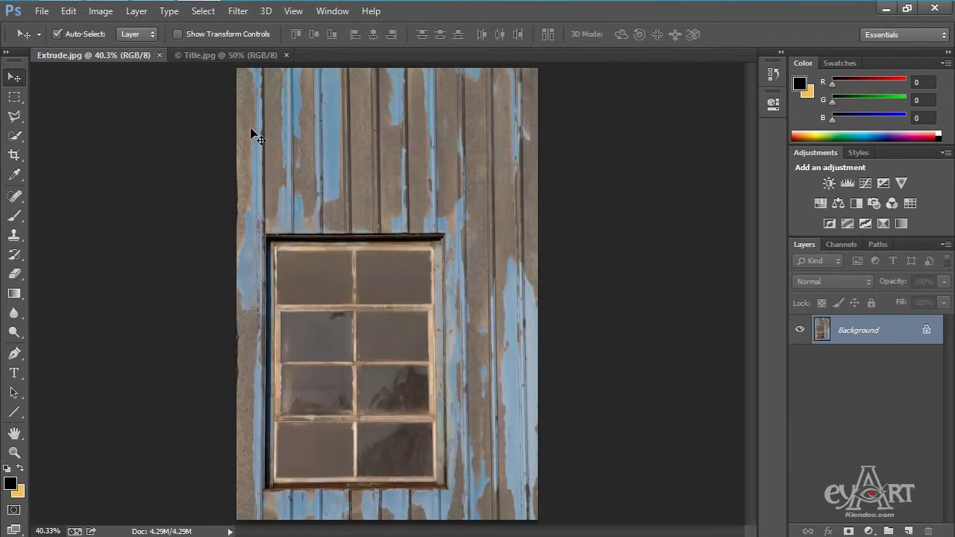
Try the Solarize filter on the window image and undo it.
click(243, 12)
mouse_move(258, 262)
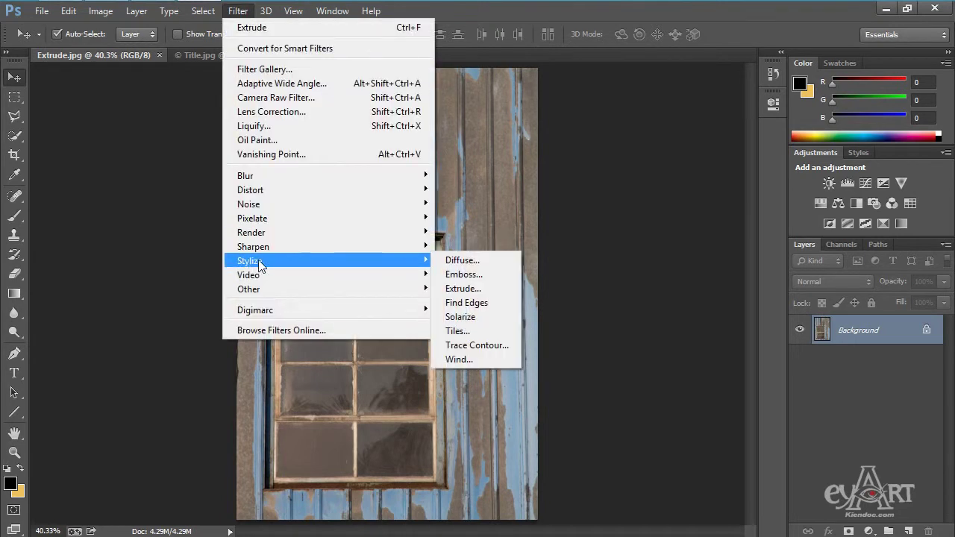
click(481, 317)
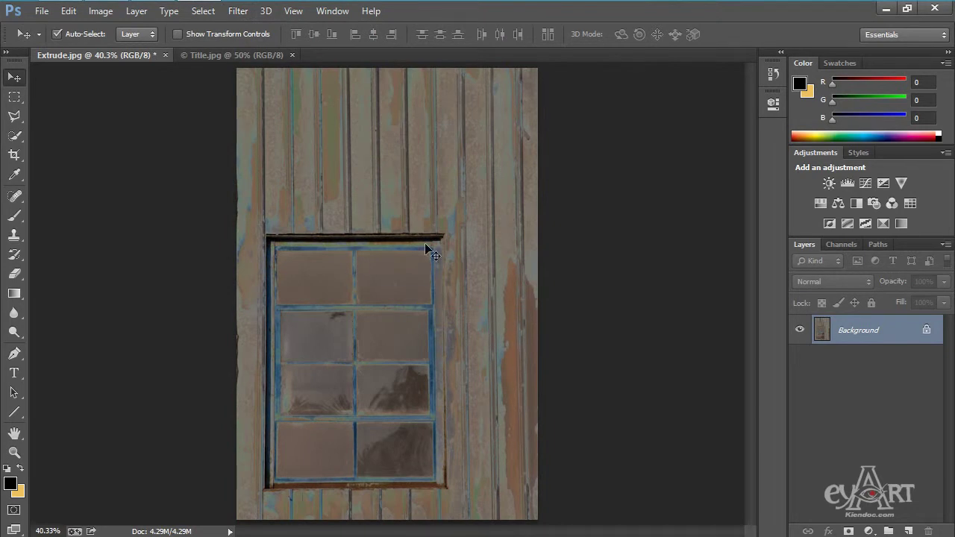
key(ctrl+z)
Try the Tiles filter on the window image with 10 tiles, 10% maximum offset and Background Color fill, and undo it.
click(238, 10)
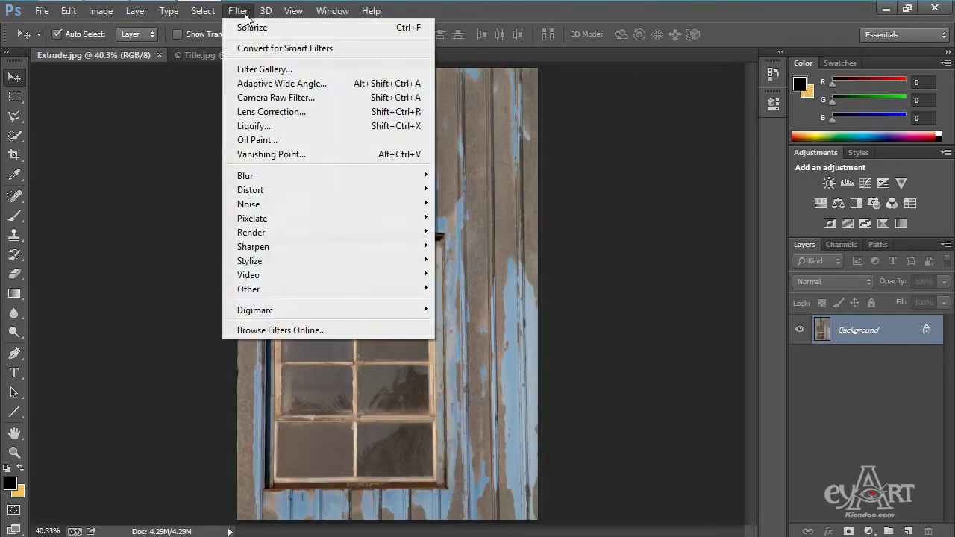
mouse_move(268, 263)
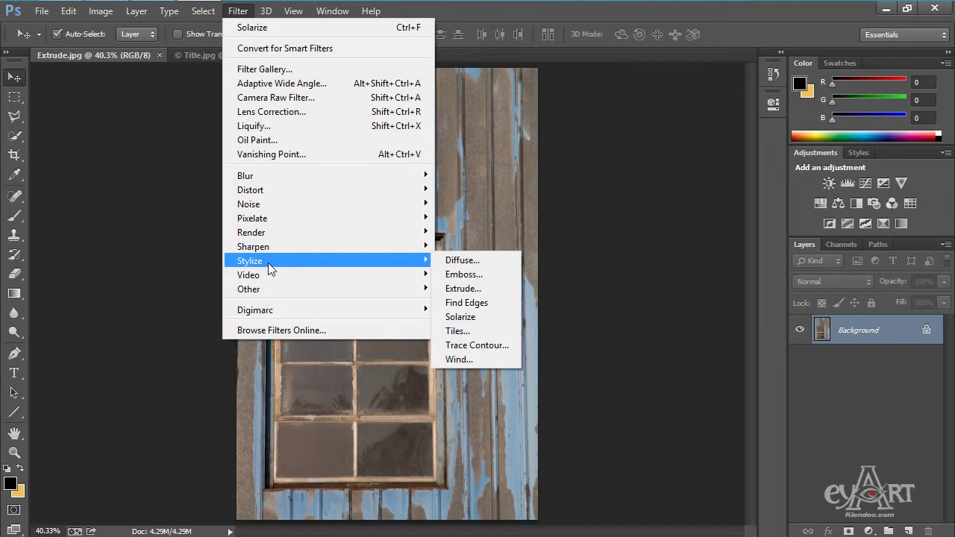
click(472, 331)
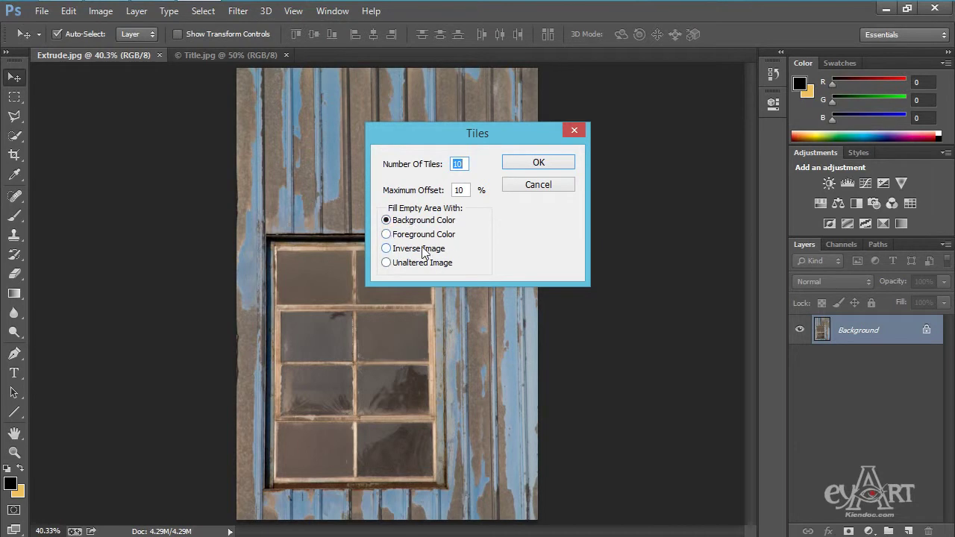
click(538, 164)
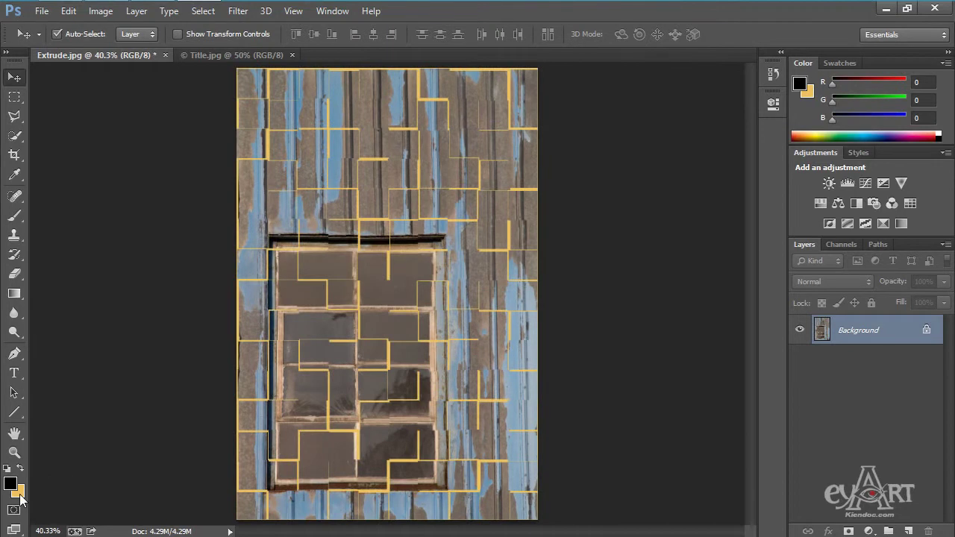
key(ctrl+z)
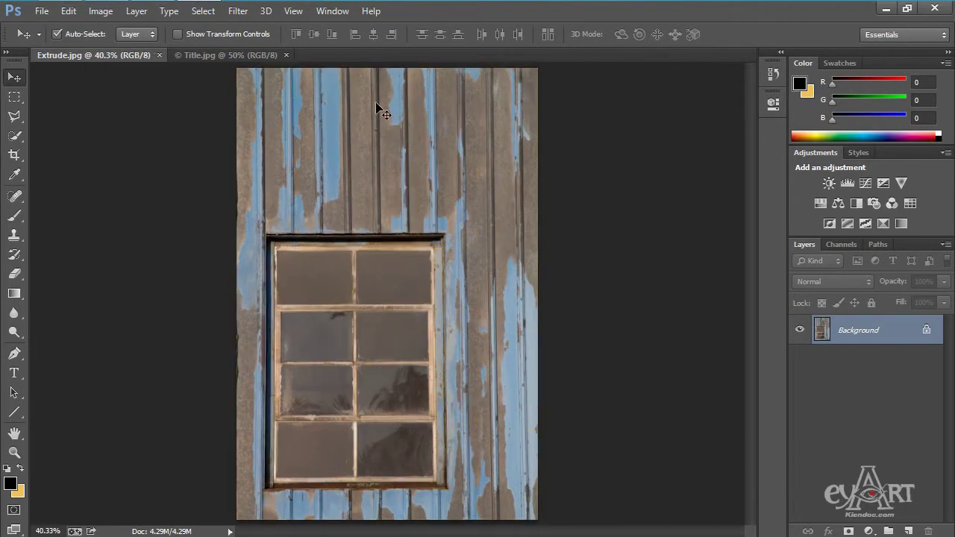
Try the Tiles filter on the window image with empty areas filled by Inverse Image, and undo it.
click(238, 11)
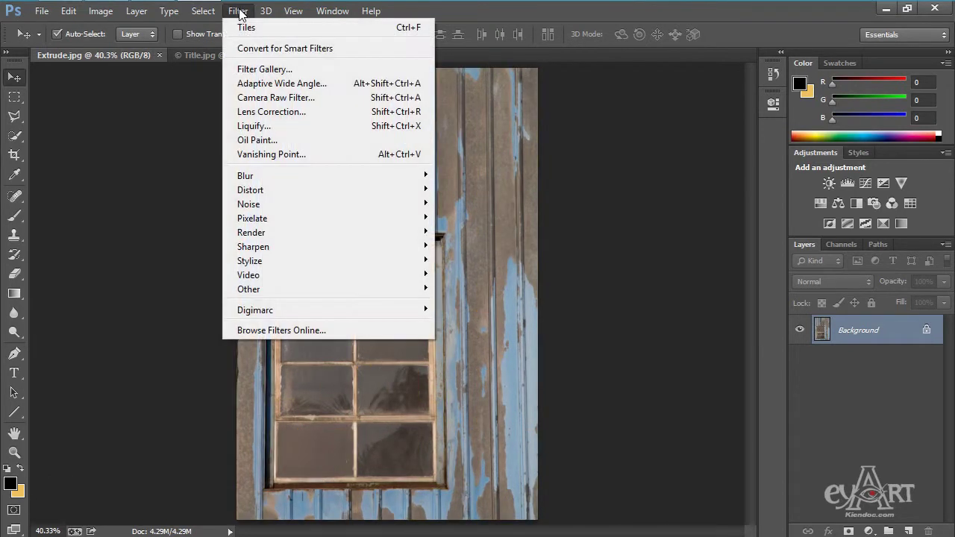
mouse_move(301, 276)
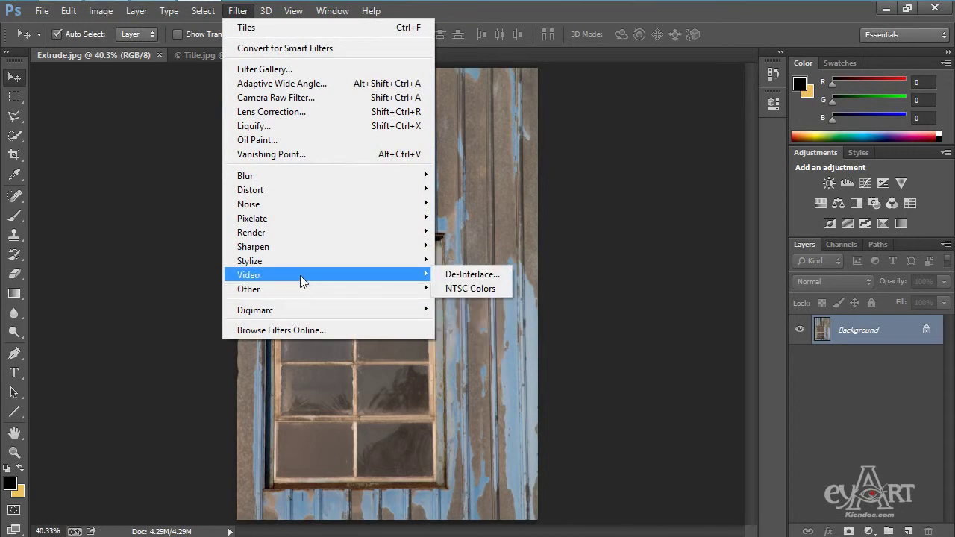
mouse_move(375, 289)
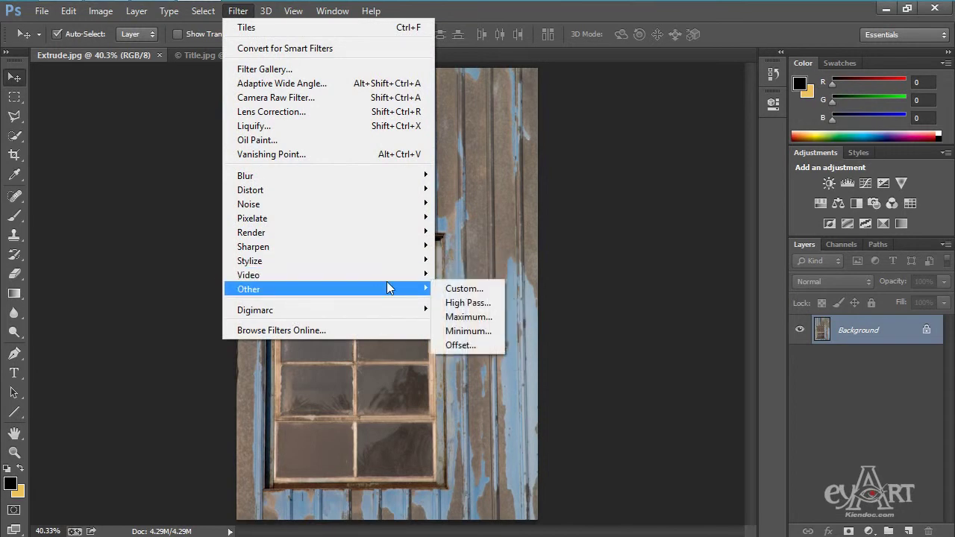
mouse_move(392, 261)
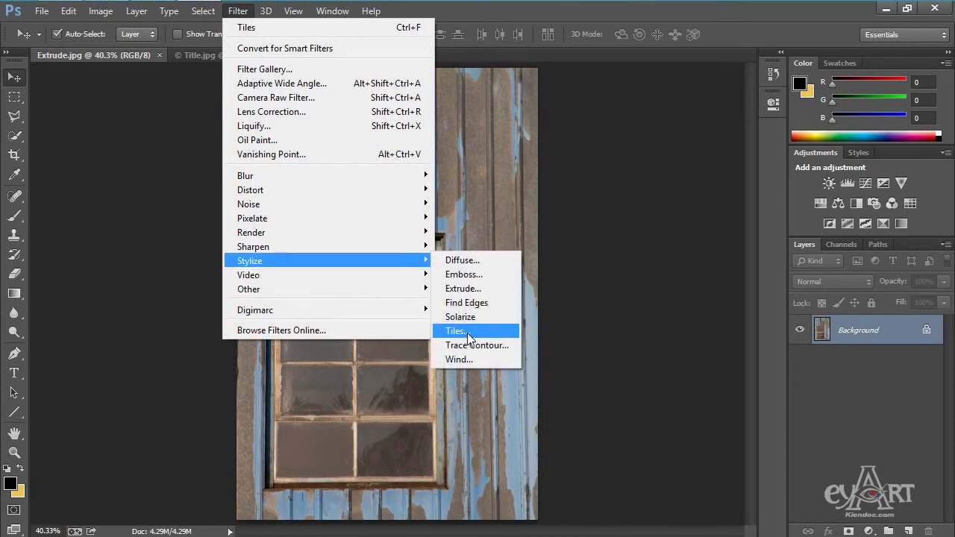
click(468, 332)
click(414, 249)
click(538, 164)
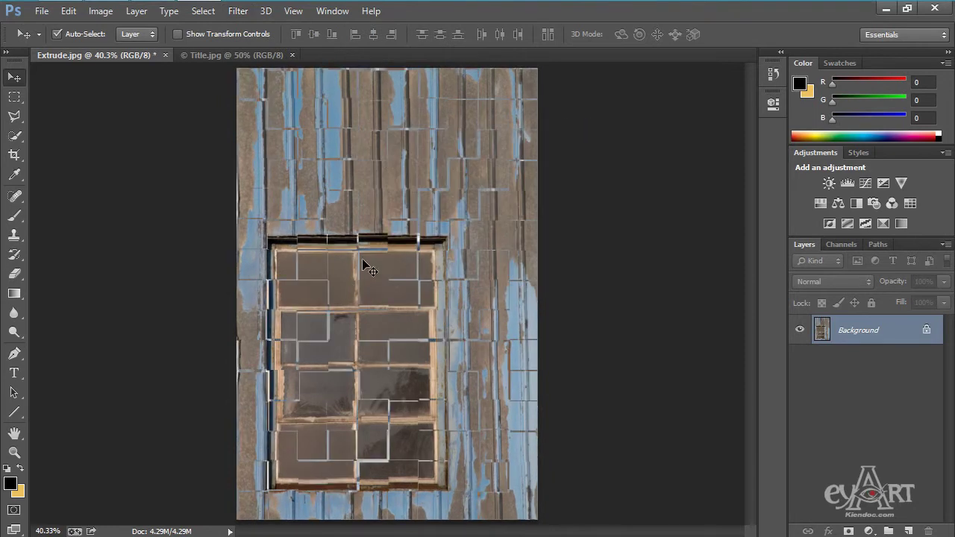
key(ctrl+z)
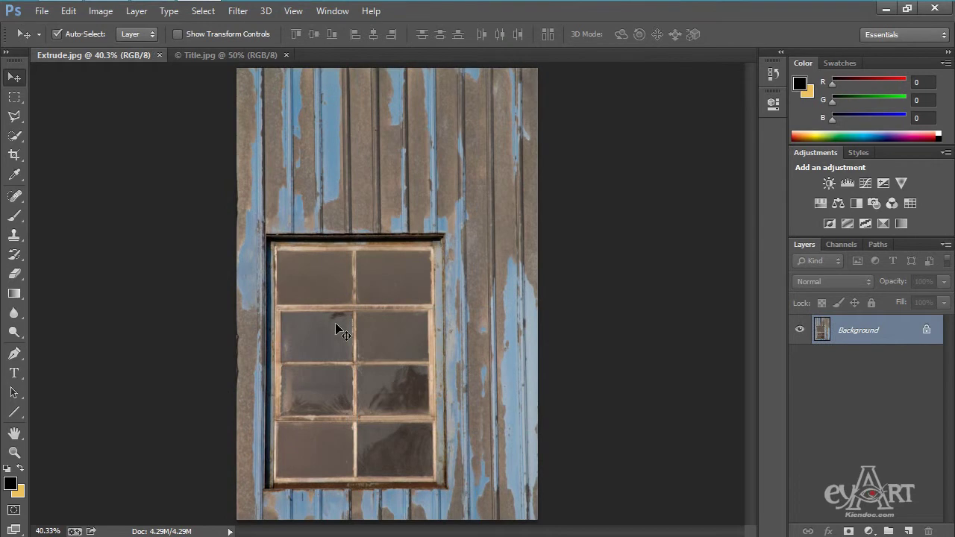
Apply the Trace Contour filter to the window image with level 141 and the Upper edge option.
click(239, 17)
mouse_move(319, 263)
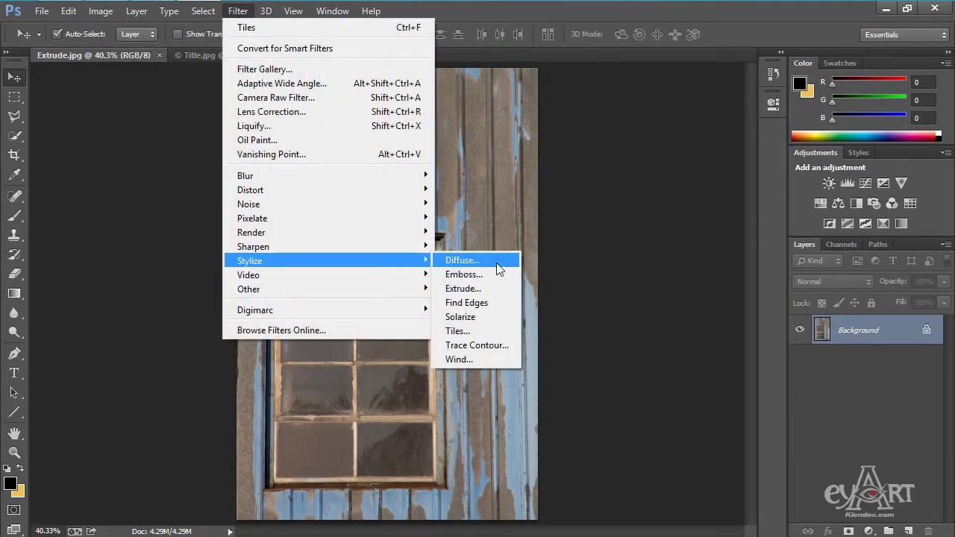
click(477, 345)
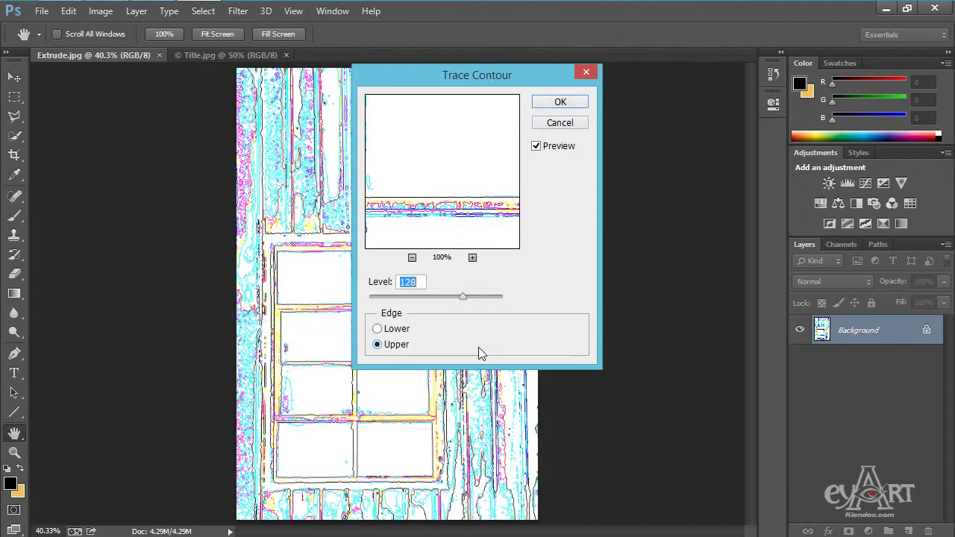
drag(448, 74, 594, 75)
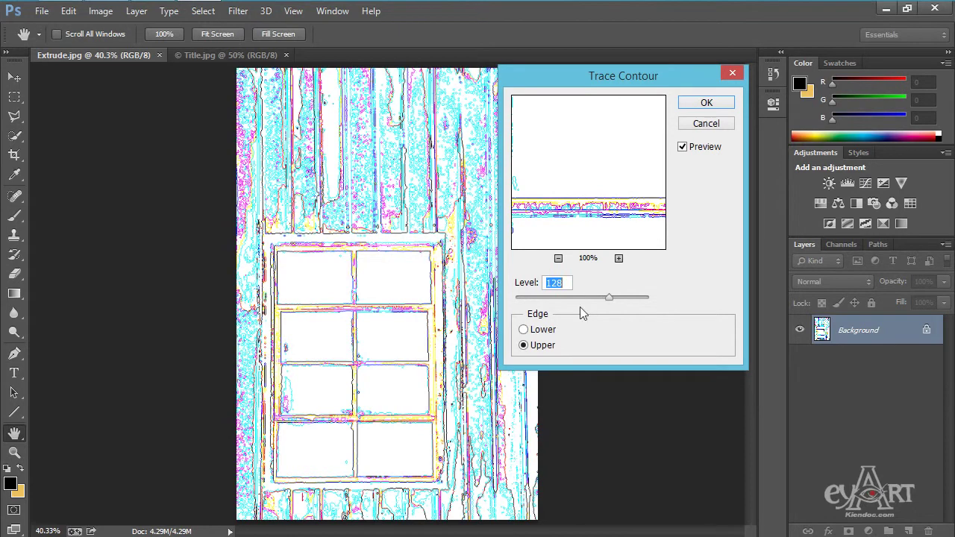
mouse_move(612, 297)
mouse_down()
mouse_move(654, 296)
mouse_move(612, 300)
mouse_up()
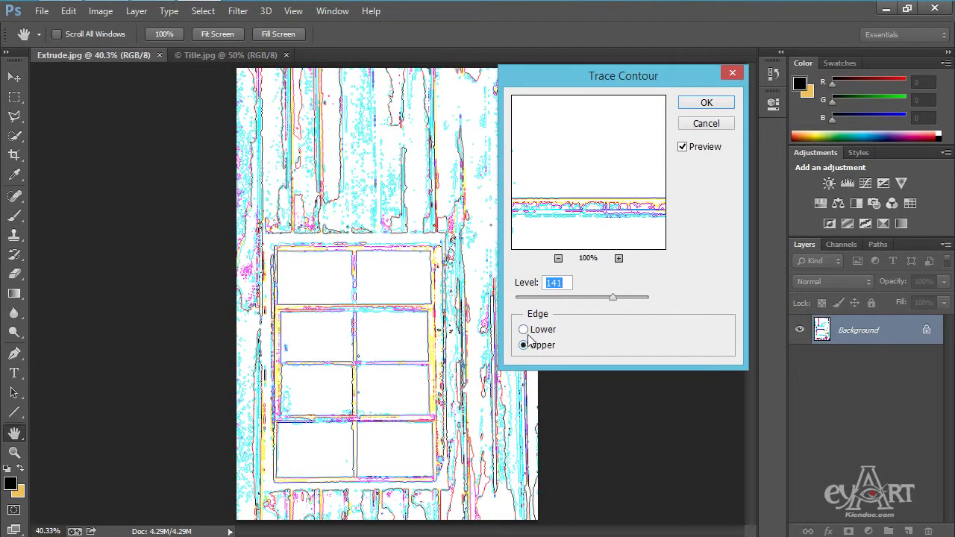
click(526, 332)
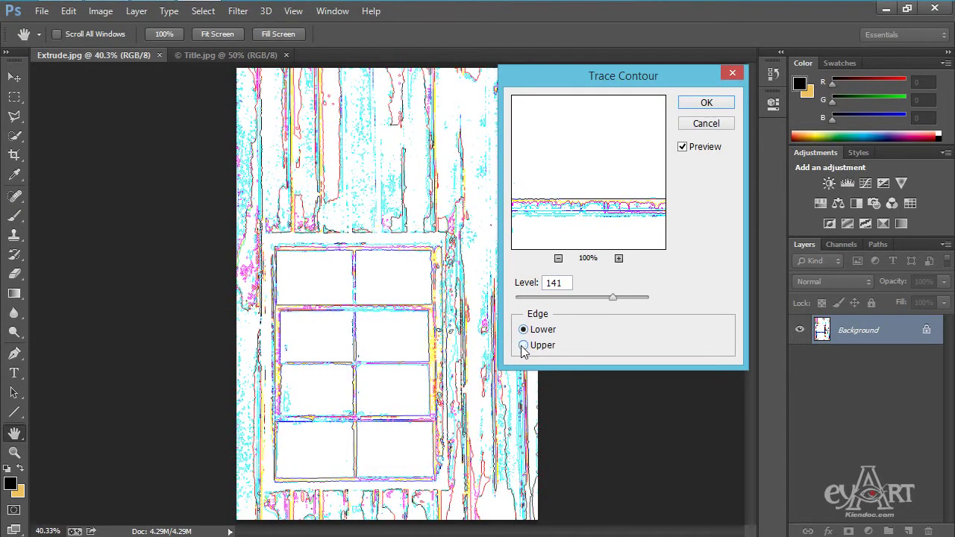
click(523, 345)
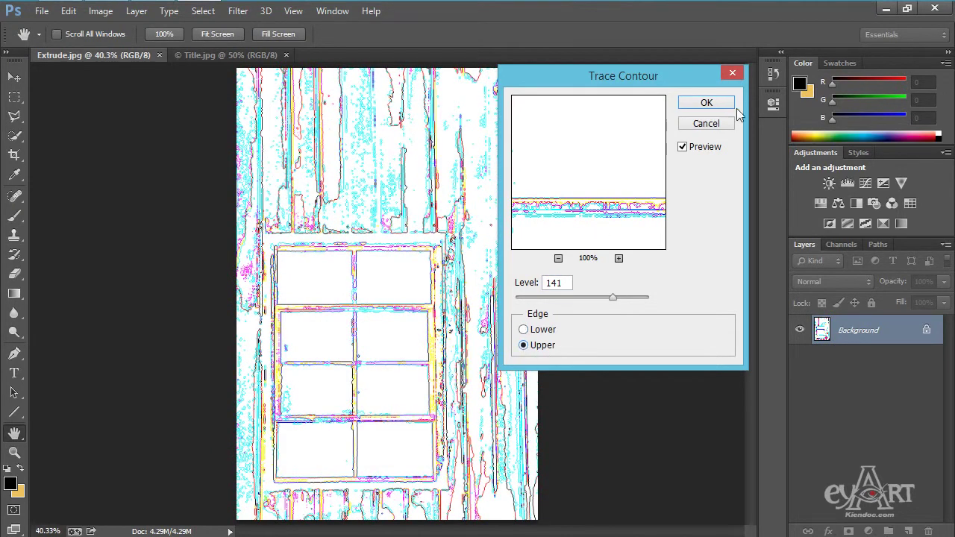
click(708, 106)
Switch to Title.jpg and open the Wind filter, previewing its effect around the barn door.
click(232, 56)
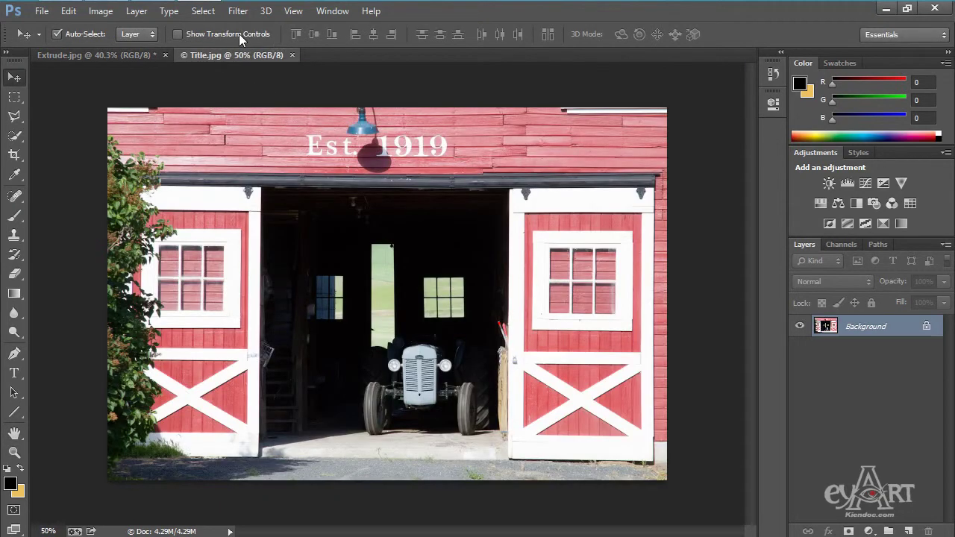
click(238, 10)
mouse_move(290, 261)
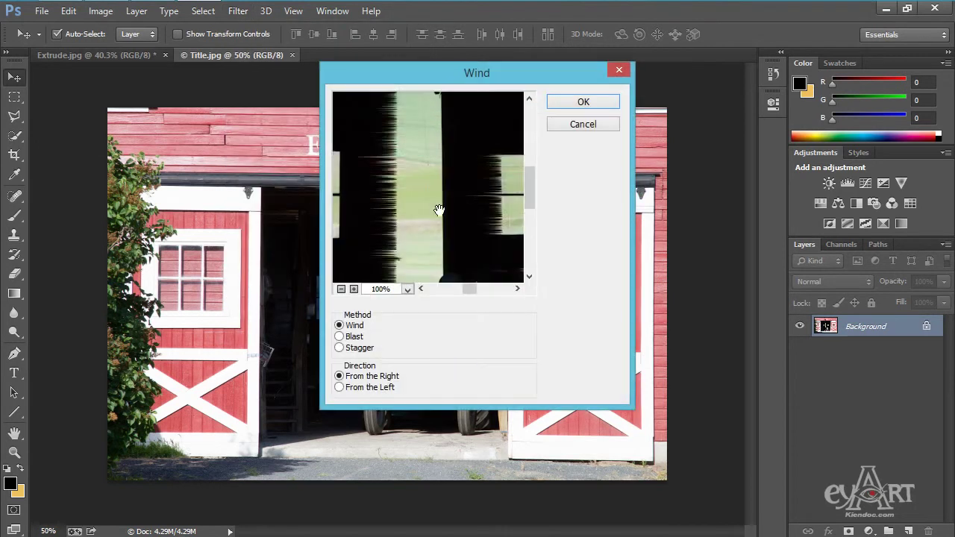
drag(440, 209, 482, 177)
drag(377, 214, 458, 203)
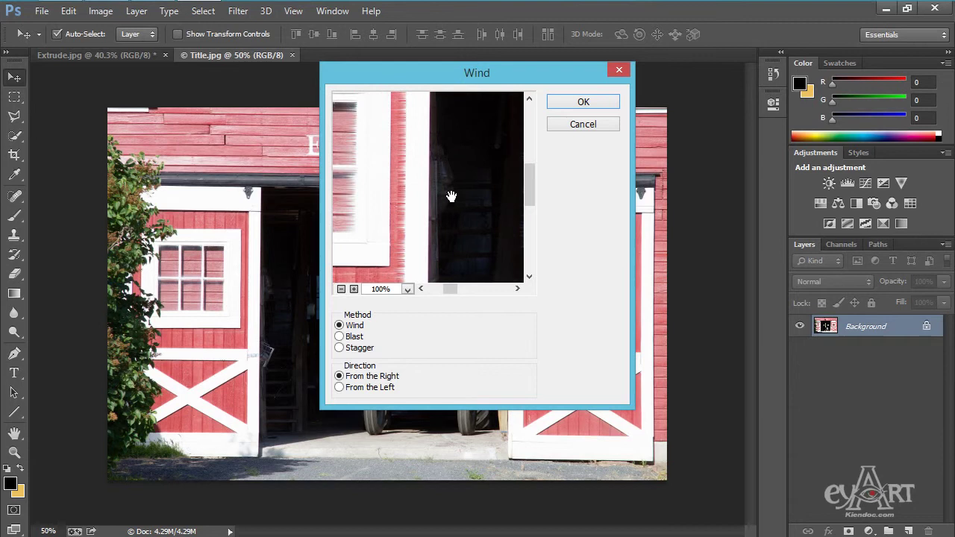
Preview the Blast method, and apply the Wind filter to the barn image with the Stagger method from the Right.
click(340, 337)
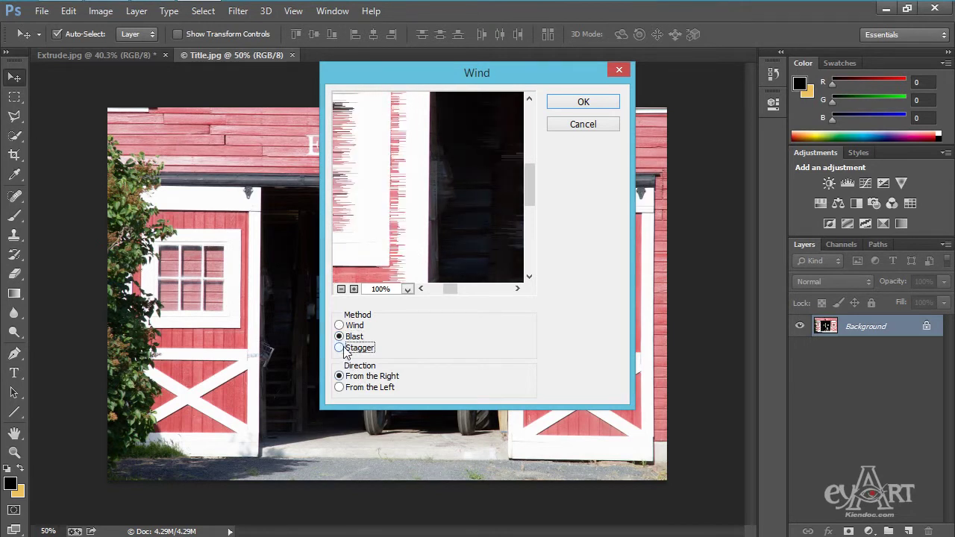
click(345, 350)
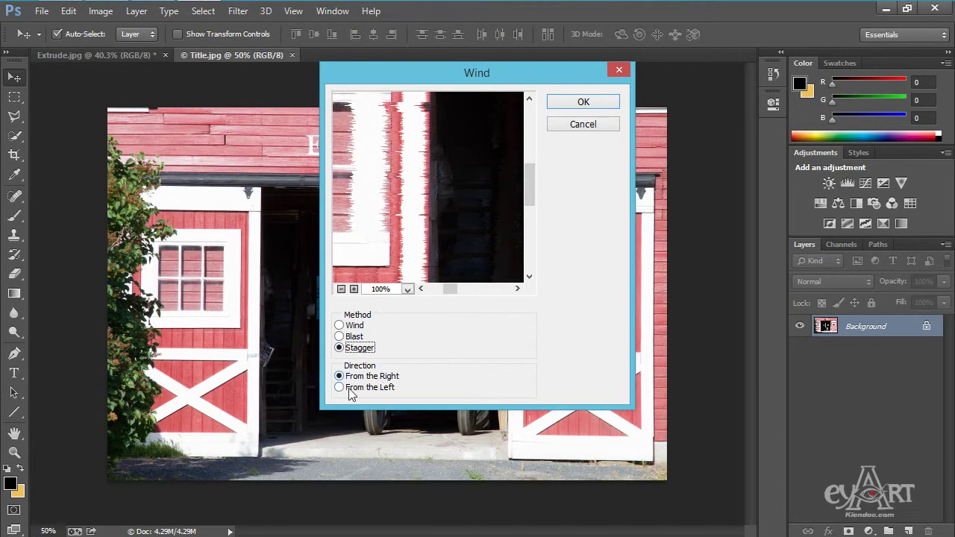
click(340, 388)
click(349, 377)
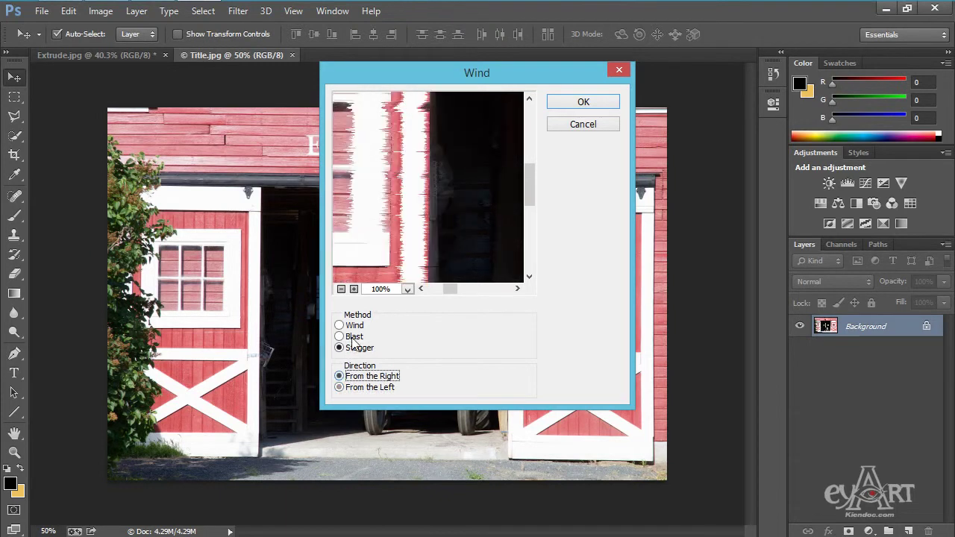
click(586, 104)
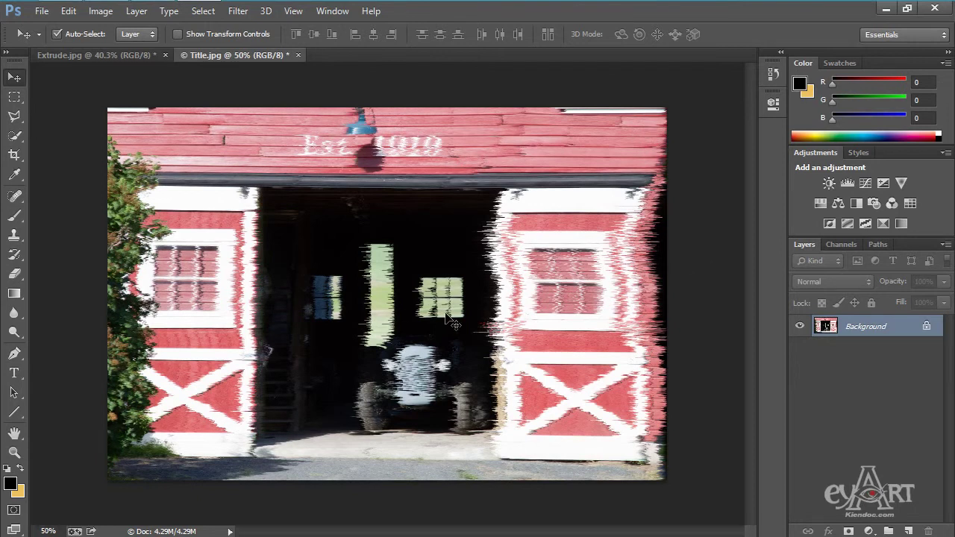
scroll(491, 365, up, 2)
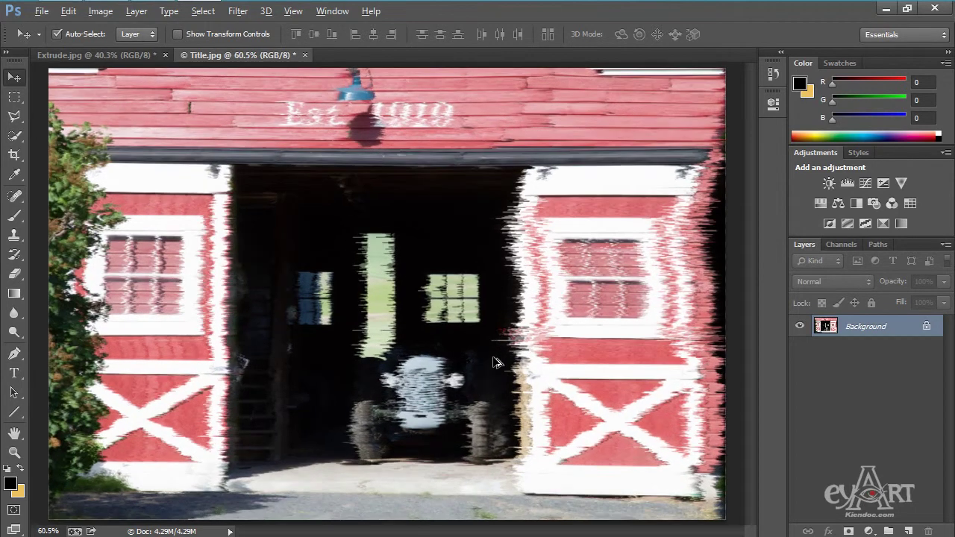
key(alt)
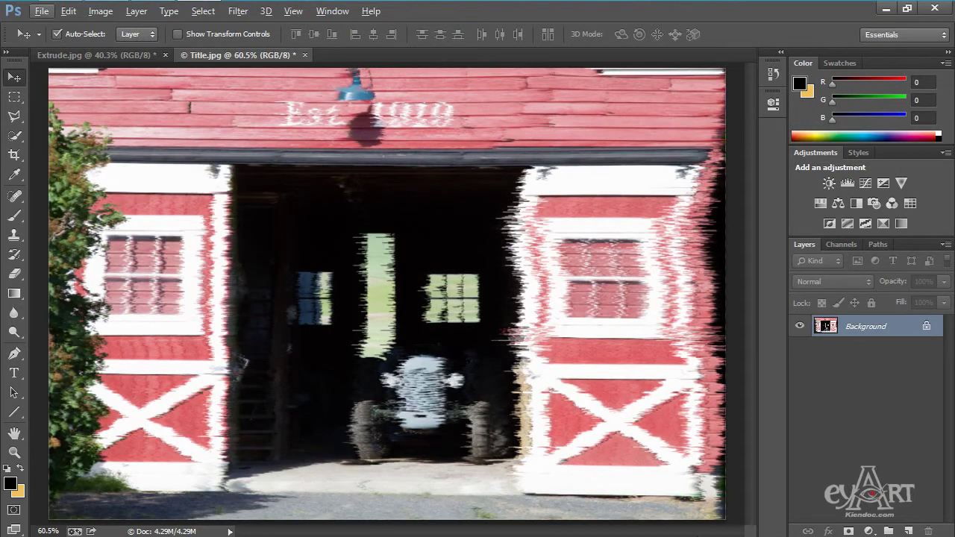